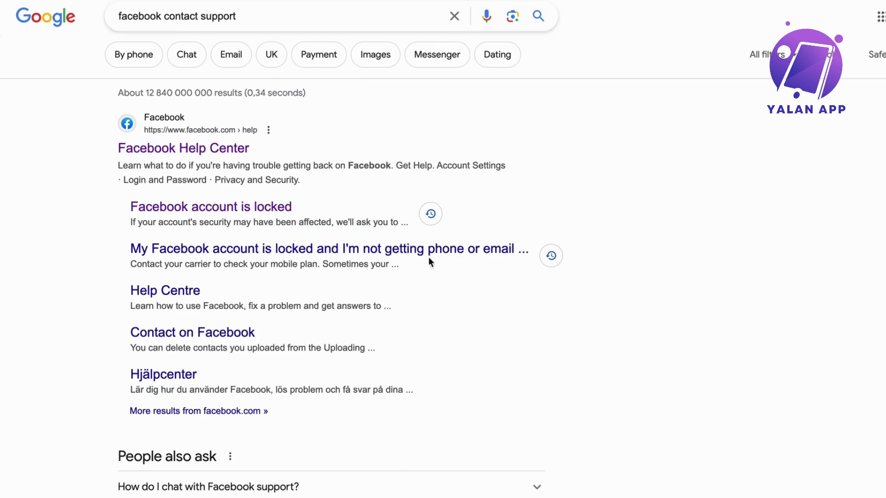
Step: From the Help Center's Login and password page, search help articles for 'account locked'
{"action": "left_click", "coordinate": [209, 151]}
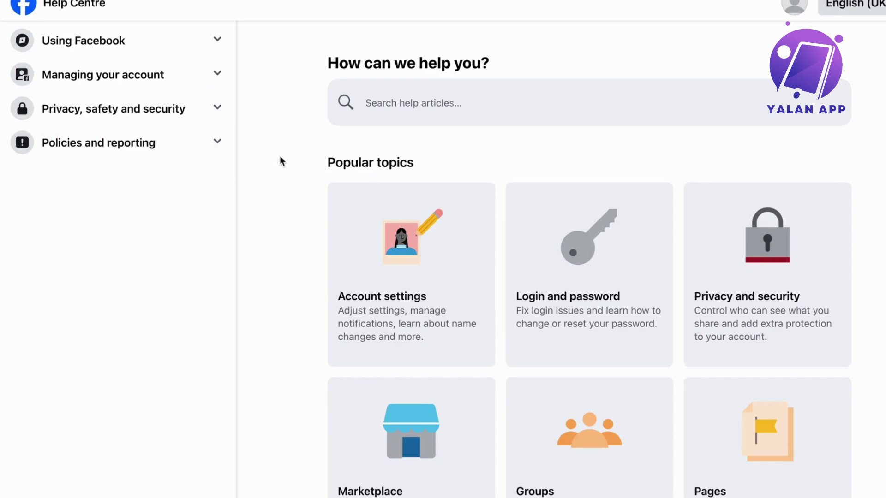
{"action": "left_click", "coordinate": [590, 256]}
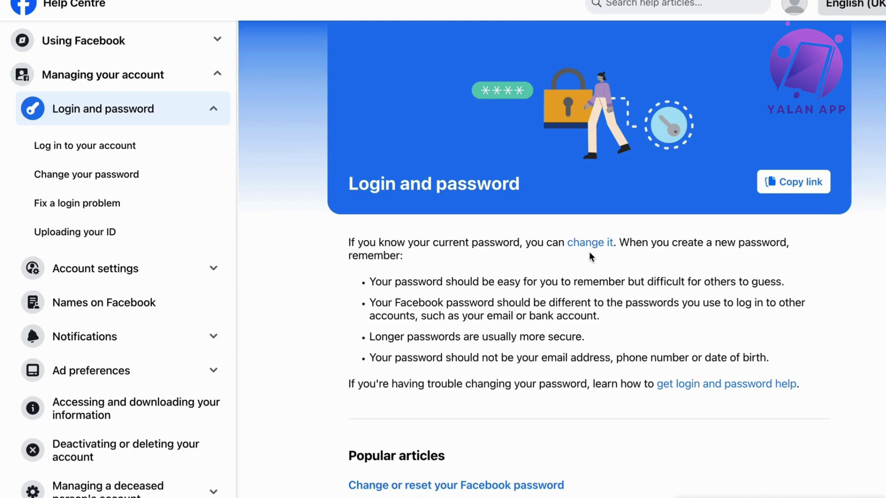
{"action": "left_click", "coordinate": [695, 13]}
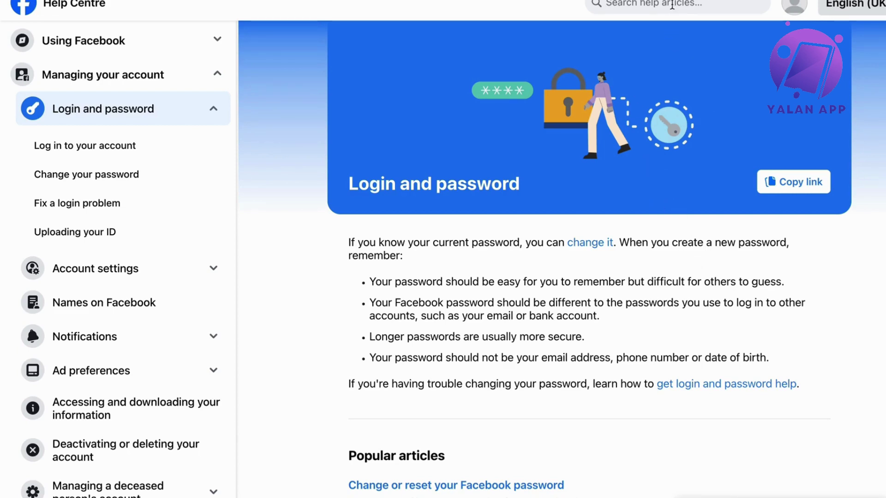
{"action": "type", "text": "lock accou"}
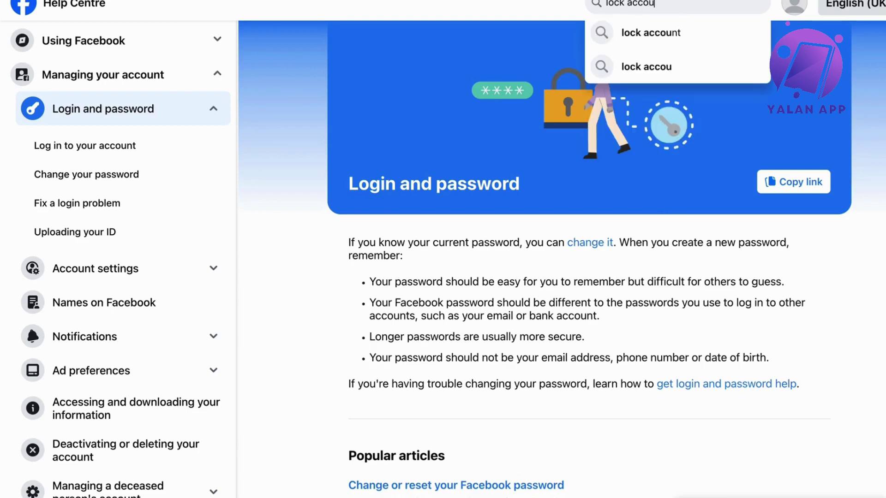
{"action": "key", "text": "BackSpace"}
{"action": "key", "text": "BackSpace"}
{"action": "key", "text": "BackSpace"}
{"action": "key", "text": "BackSpace"}
{"action": "key", "text": "BackSpace"}
{"action": "key", "text": "BackSpace"}
{"action": "key", "text": "BackSpace"}
{"action": "key", "text": "BackSpace"}
{"action": "key", "text": "BackSpace"}
{"action": "key", "text": "BackSpace"}
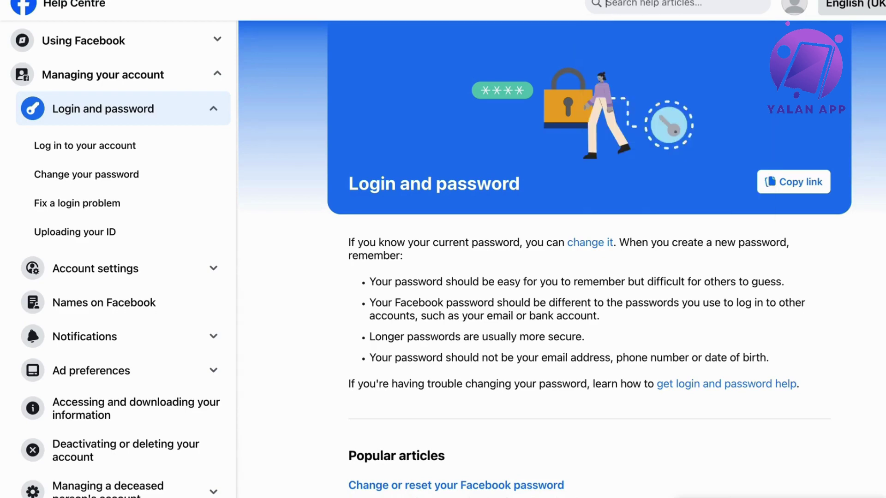
{"action": "type", "text": "account locked"}
{"action": "key", "text": "Return"}
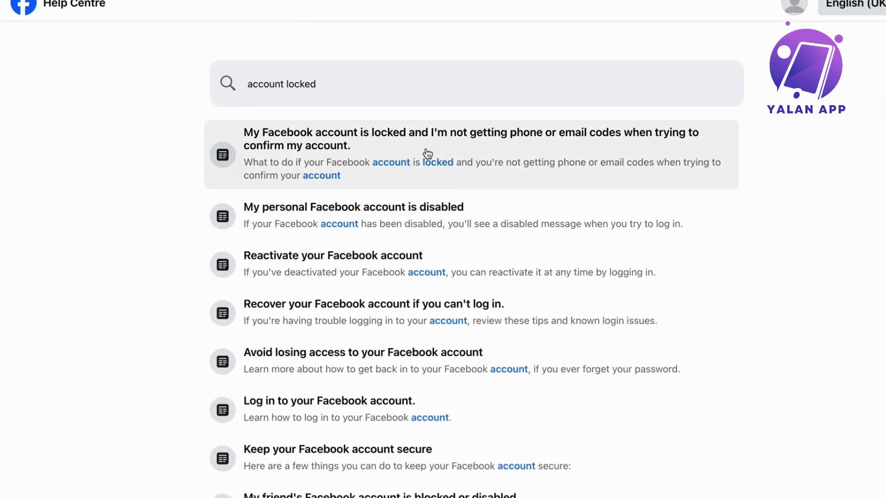
Step: Open the first result on a locked account without codes and look through the article
{"action": "left_click", "coordinate": [494, 142]}
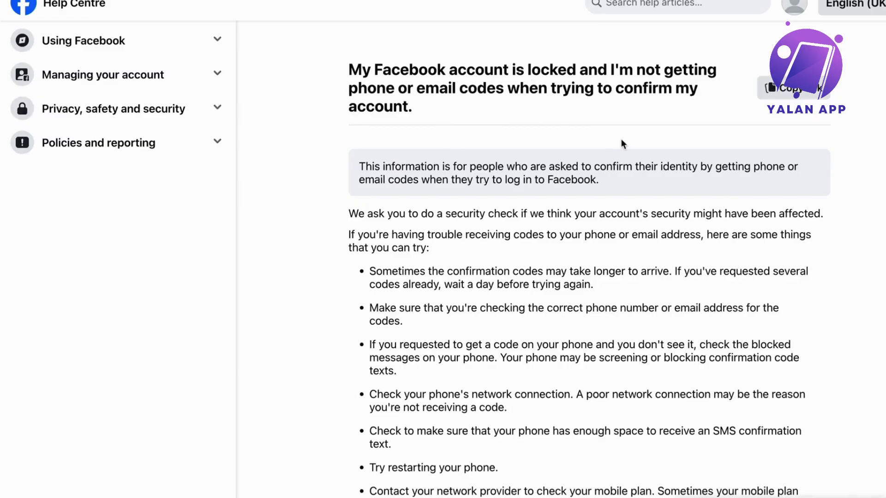
{"action": "triple_click", "coordinate": [555, 89]}
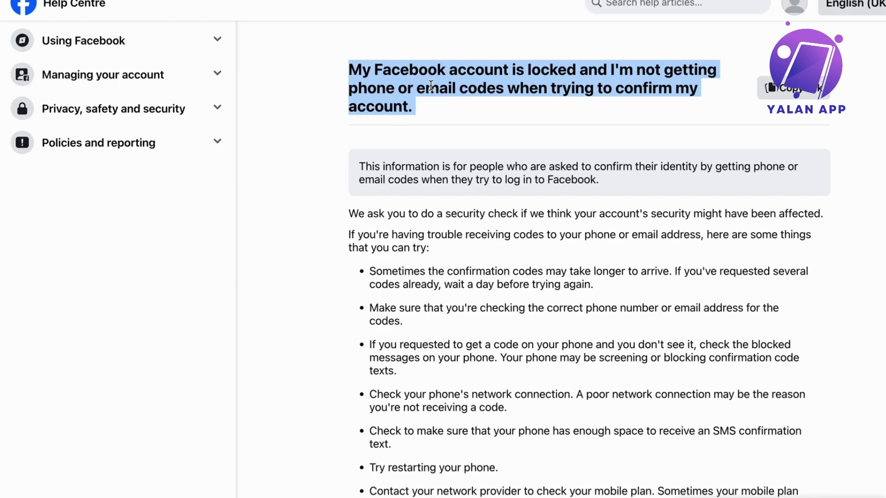
{"action": "scroll", "coordinate": [505, 228], "scroll_direction": "down", "scroll_amount": 5}
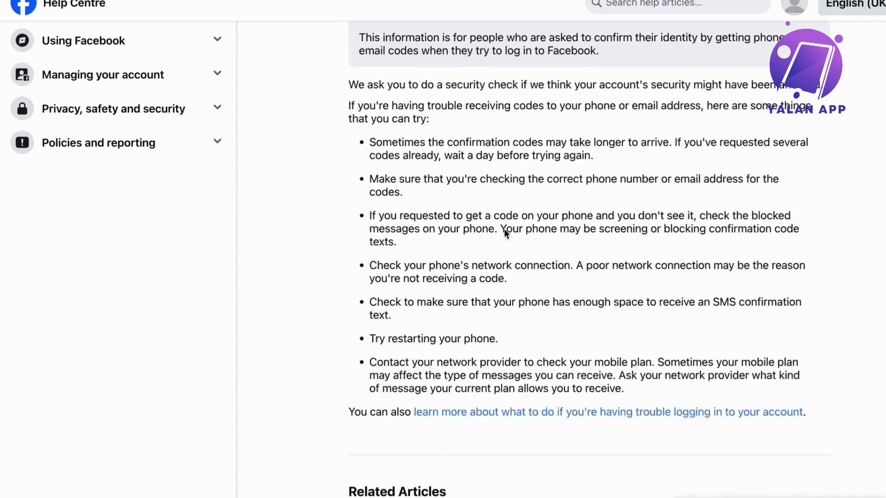
{"action": "scroll", "coordinate": [504, 230], "scroll_direction": "up", "scroll_amount": 4}
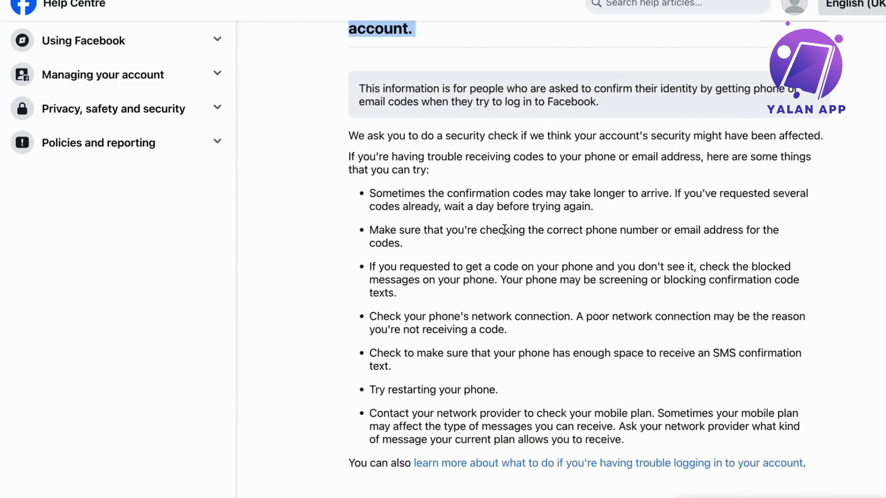
{"action": "scroll", "coordinate": [504, 229], "scroll_direction": "down", "scroll_amount": 3}
{"action": "scroll", "coordinate": [504, 230], "scroll_direction": "up", "scroll_amount": 1}
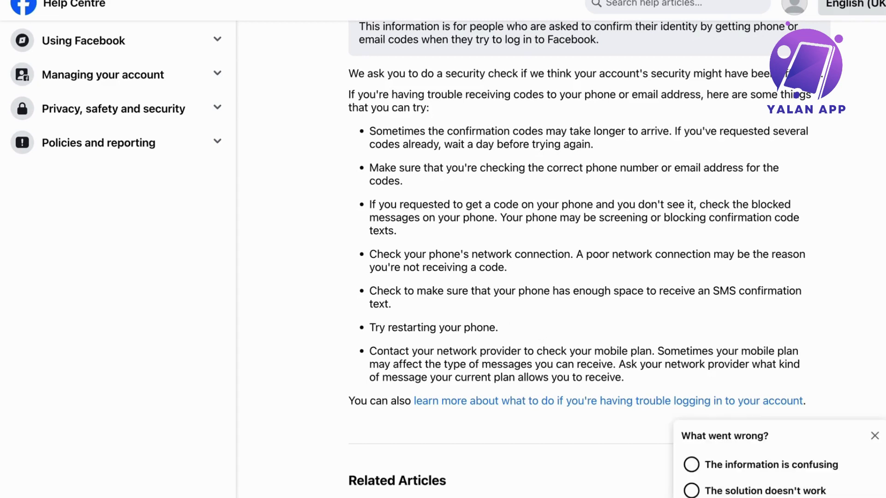
Step: Write that the Facebook account is locked, gets no email or phone codes, and needs fixing
{"action": "left_click", "coordinate": [691, 490]}
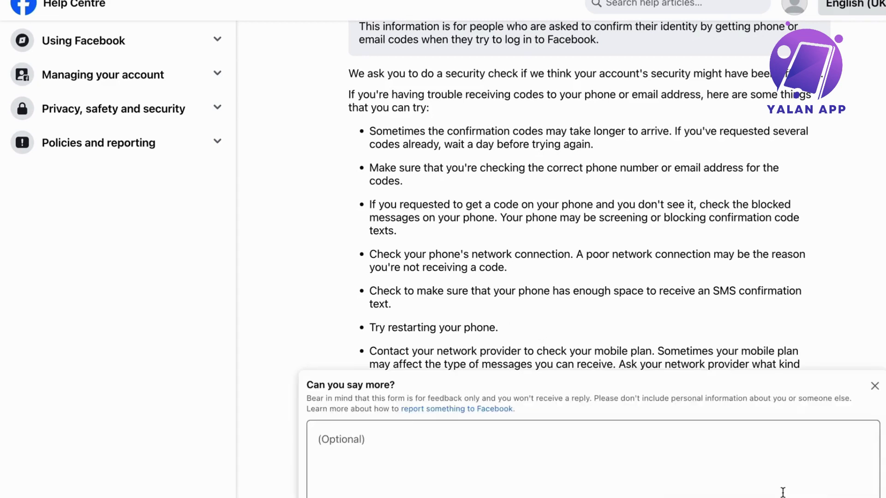
{"action": "left_click", "coordinate": [724, 489]}
{"action": "type", "text": "I"}
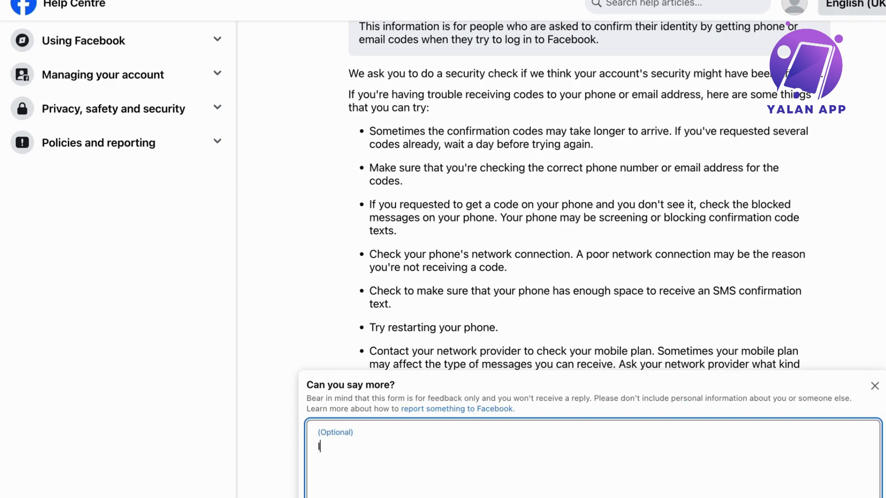
{"action": "type", "text": " have my facebook account locked ("}
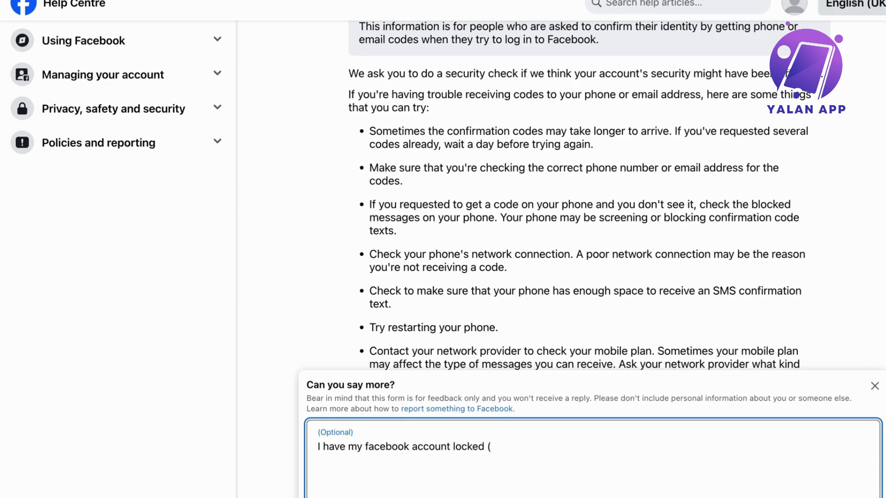
{"action": "type", "text": "Facebook name) An"}
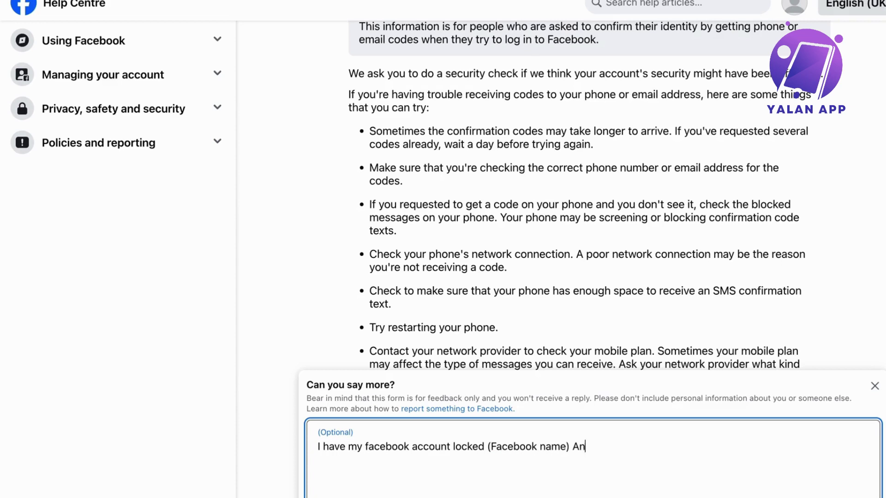
{"action": "type", "text": "d I dont get any email a"}
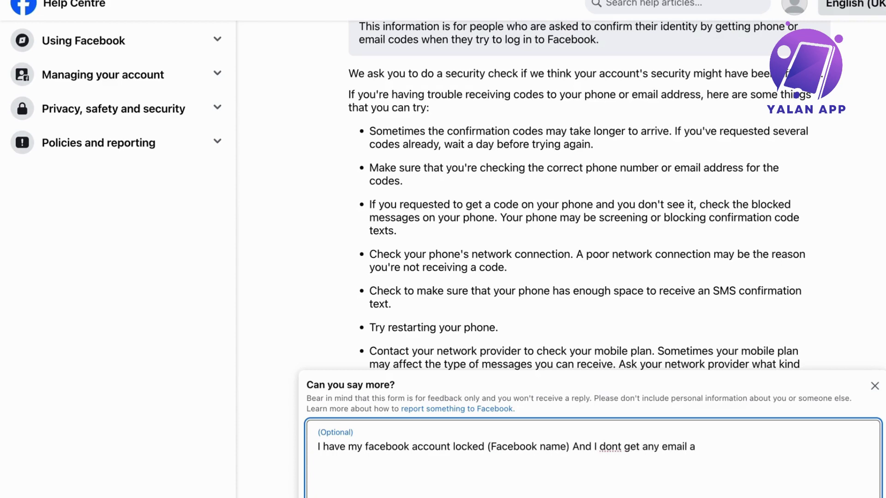
{"action": "key", "text": "BackSpace"}
{"action": "type", "text": "or phone number co"}
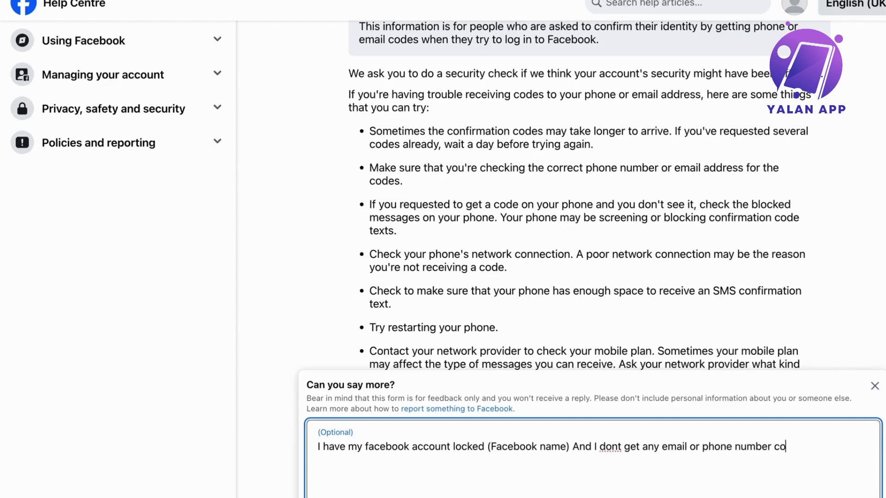
{"action": "type", "text": "des to my phone, I need t"}
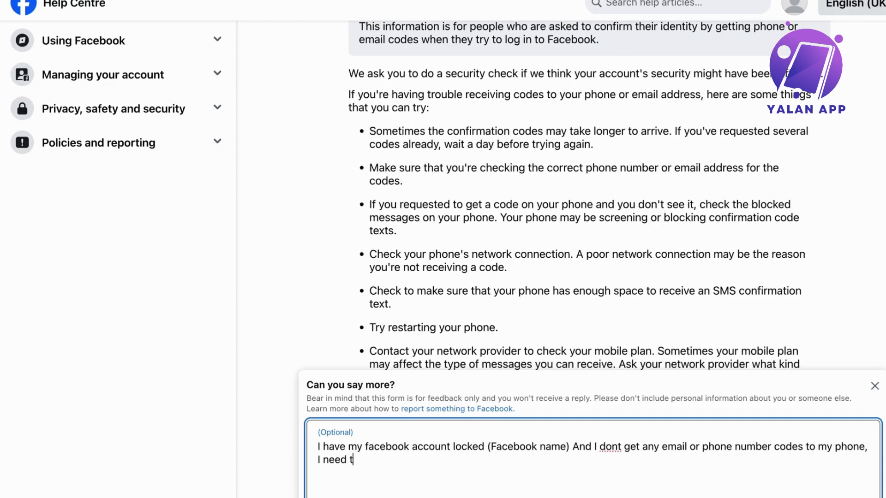
{"action": "type", "text": "his to be fixed."}
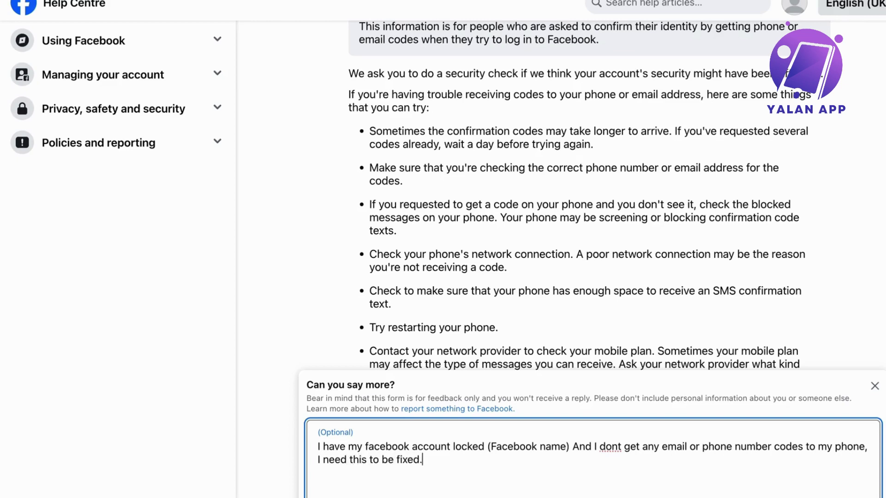
Step: Add a new line reading 'Please send codes for this account ( ) to the phone'
{"action": "key", "text": "Return"}
{"action": "key", "text": "Return"}
{"action": "type", "text": "Please send codes for t"}
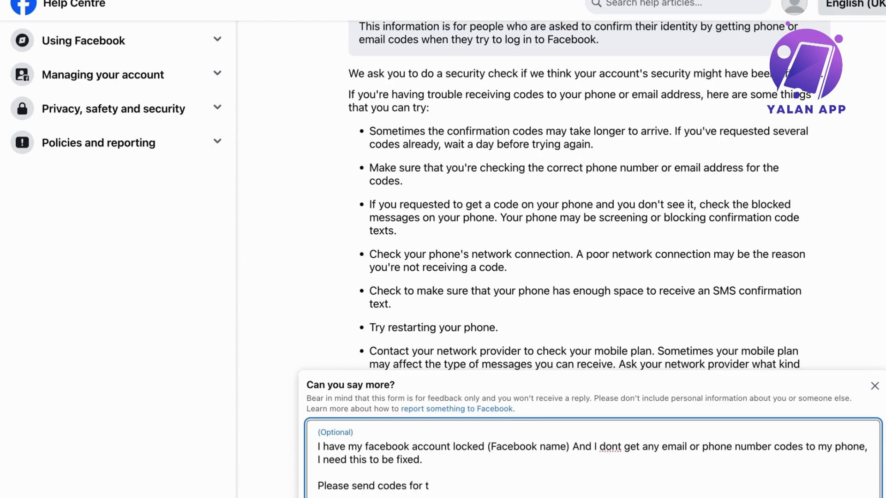
{"action": "type", "text": "his account ( ) to the phone"}
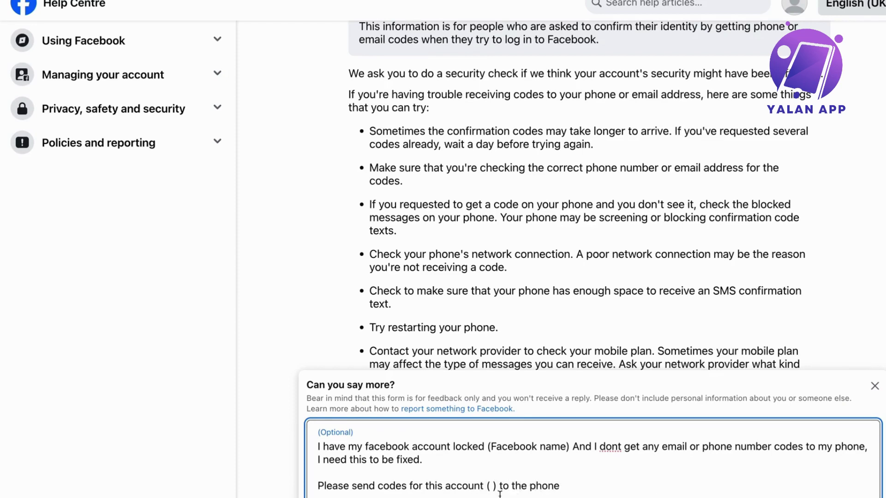
Step: Fill the parentheses with underscores and extend the line to 'phone/email that I have connected to that account'
{"action": "left_click", "coordinate": [491, 486]}
{"action": "type", "text": "_____"}
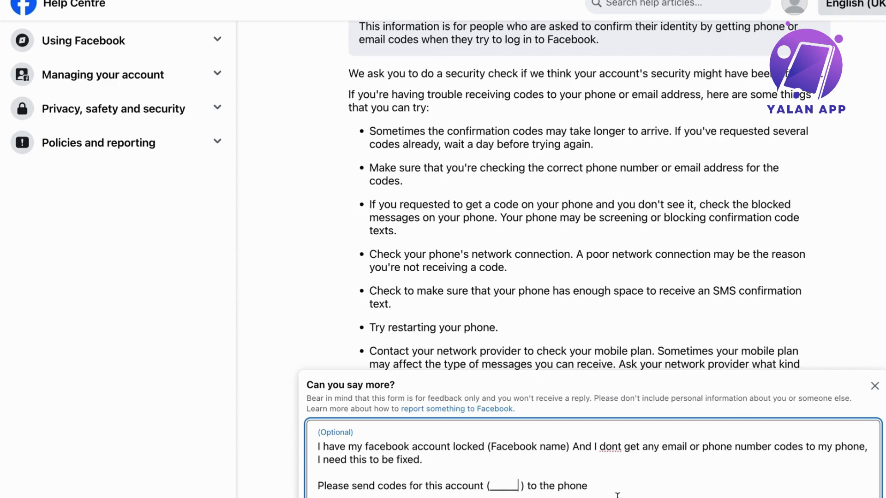
{"action": "left_click", "coordinate": [625, 486]}
{"action": "type", "text": "that I hav"}
{"action": "key", "text": "BackSpace"}
{"action": "key", "text": "BackSpace"}
{"action": "key", "text": "BackSpace"}
{"action": "type", "text": "have conn"}
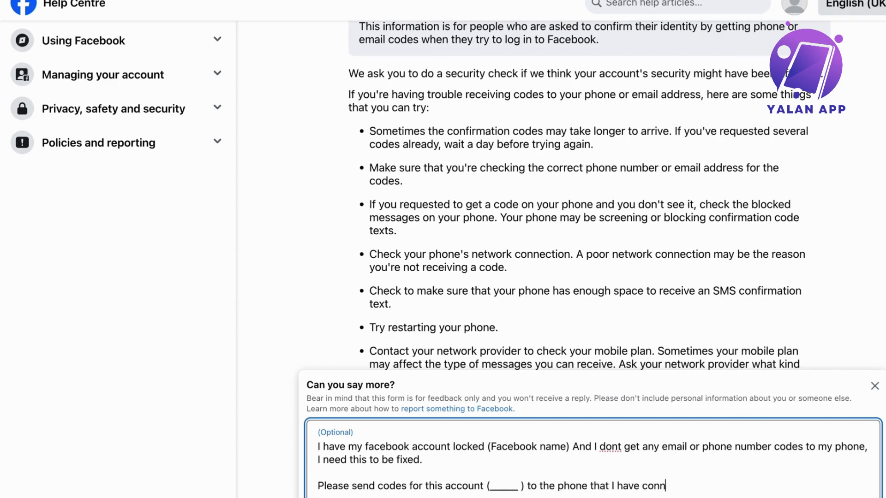
{"action": "type", "text": "ect"}
{"action": "left_click", "coordinate": [583, 486]}
{"action": "type", "text": "/em"}
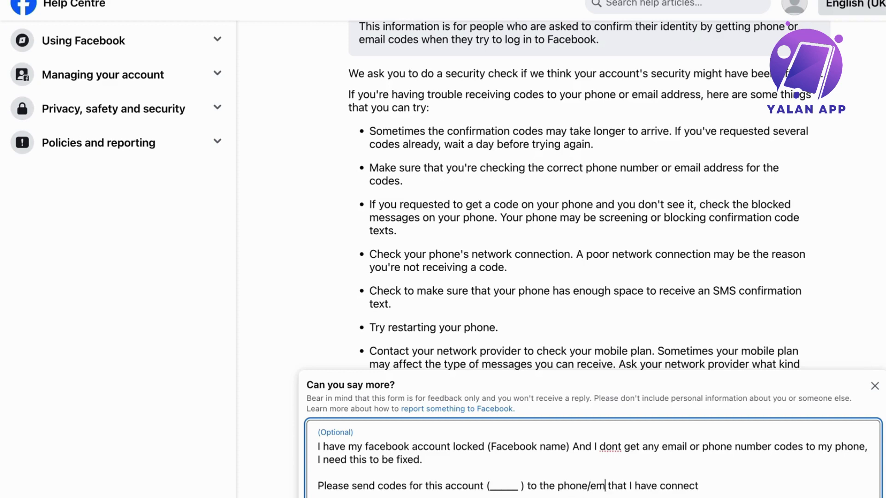
{"action": "type", "text": "ail"}
{"action": "left_click", "coordinate": [751, 485]}
{"action": "type", "text": "ed to"}
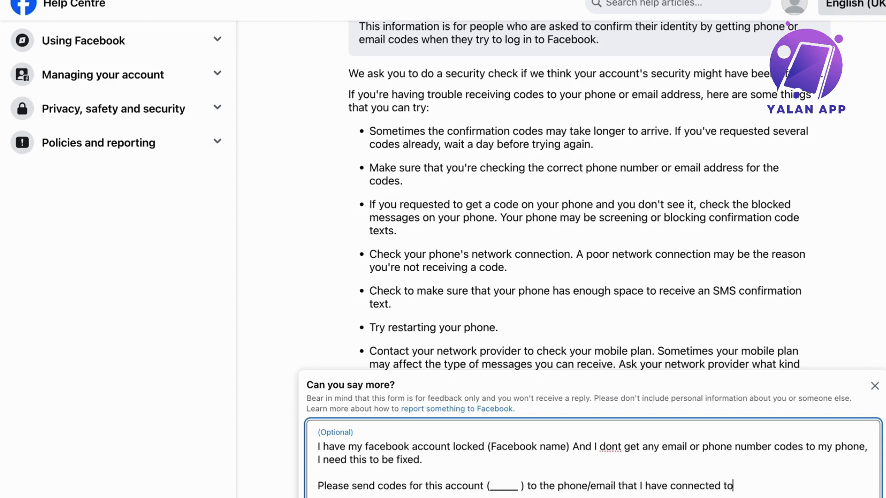
{"action": "type", "text": " that account"}
Step: Remove the space before the closing parenthesis, then delete the whole 'Please send codes' line
{"action": "triple_click", "coordinate": [778, 479]}
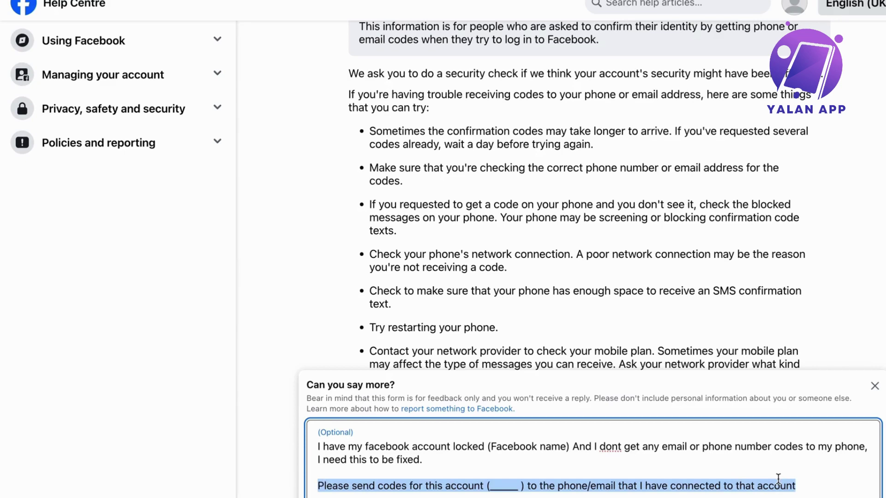
{"action": "left_click", "coordinate": [520, 485]}
{"action": "key", "text": "BackSpace"}
{"action": "triple_click", "coordinate": [811, 484]}
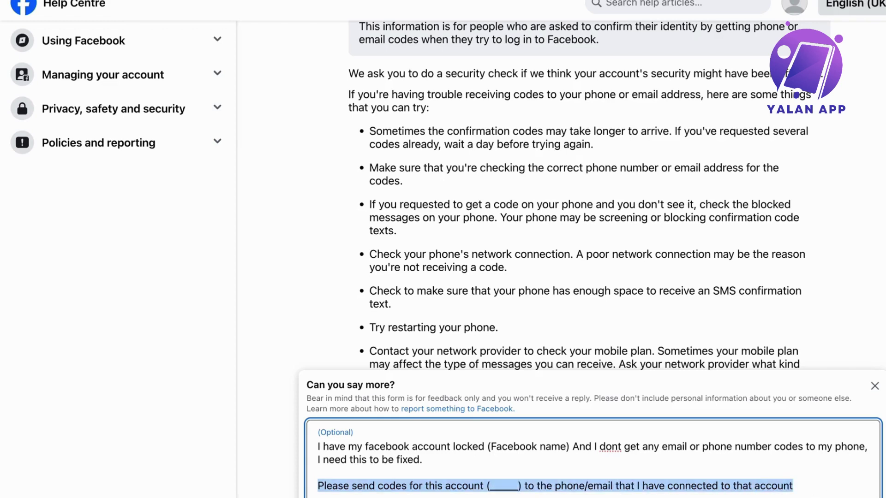
{"action": "key", "text": "BackSpace"}
Step: Add 'Email:' and 'Phone:' label lines below the first paragraph
{"action": "type", "text": "Email:"}
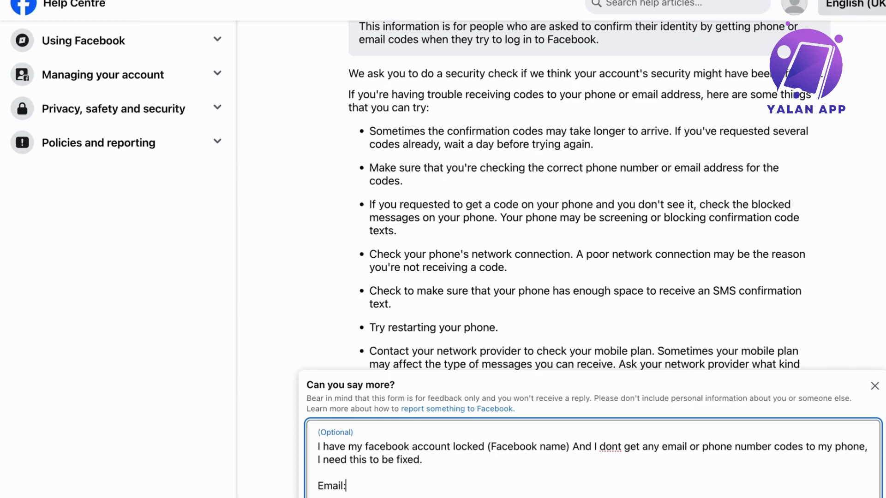
{"action": "key", "text": "Return"}
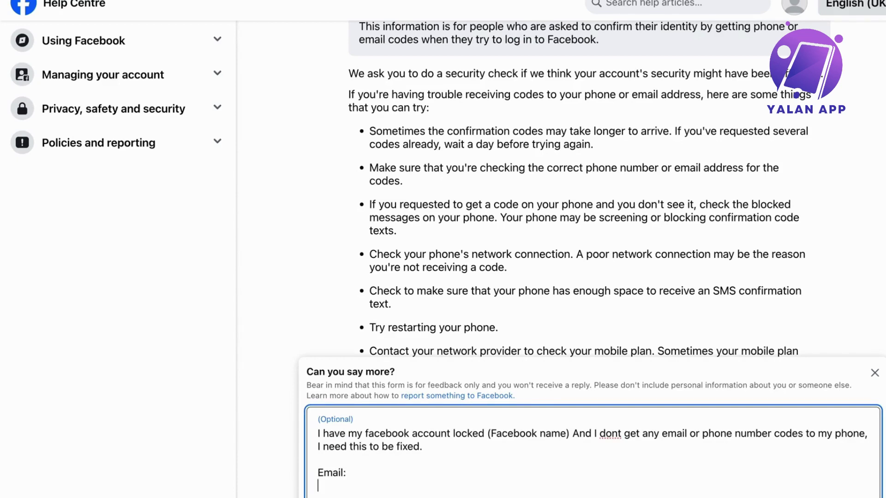
{"action": "type", "text": "Phone:"}
{"action": "left_click", "coordinate": [305, 446]}
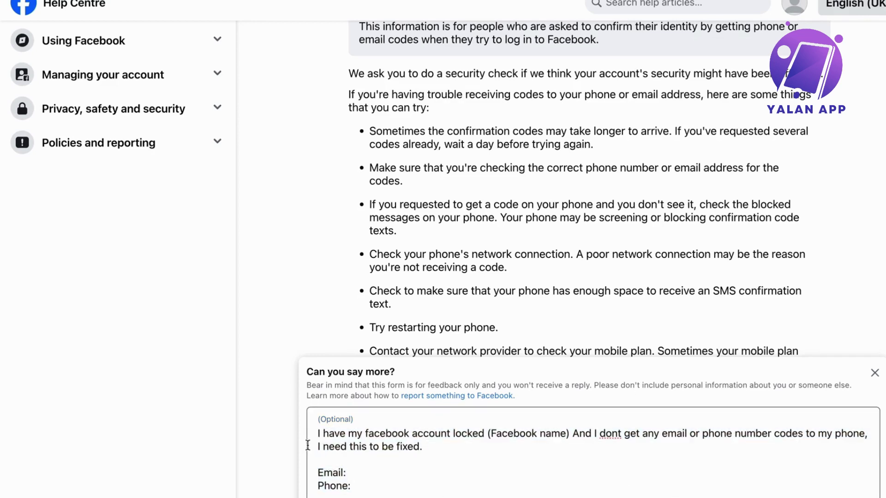
{"action": "left_click", "coordinate": [353, 486]}
{"action": "left_click_drag", "start_coordinate": [353, 486], "coordinate": [313, 428]}
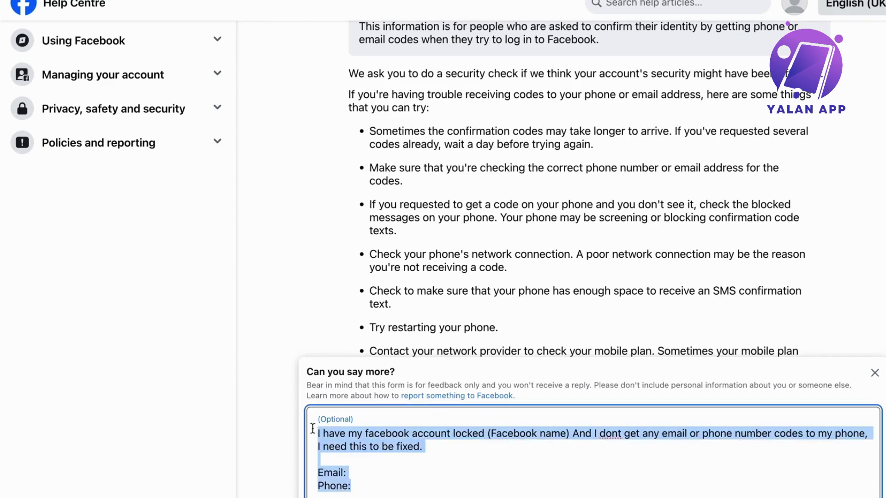
{"action": "left_click", "coordinate": [347, 472]}
{"action": "left_click", "coordinate": [364, 482]}
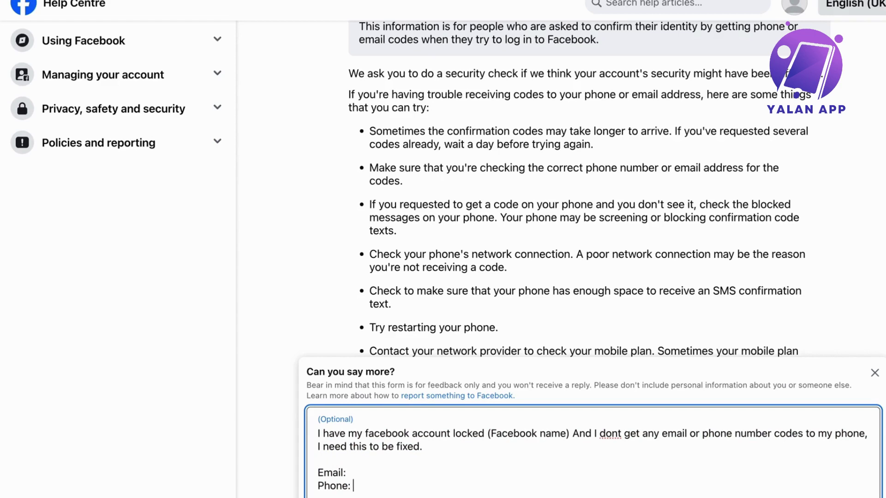
{"action": "left_click_drag", "start_coordinate": [362, 484], "coordinate": [313, 436]}
{"action": "left_click", "coordinate": [386, 462]}
{"action": "left_click", "coordinate": [371, 481]}
{"action": "left_click", "coordinate": [377, 472]}
{"action": "left_click", "coordinate": [378, 485]}
{"action": "left_click", "coordinate": [381, 473]}
{"action": "left_click", "coordinate": [378, 487]}
{"action": "left_click", "coordinate": [380, 474]}
{"action": "left_click", "coordinate": [375, 487]}
Step: Add a blank line and a 'new email:' line below Phone:
{"action": "key", "text": "Return"}
{"action": "key", "text": "Return"}
{"action": "type", "text": "Mew"}
{"action": "key", "text": "BackSpace"}
{"action": "key", "text": "BackSpace"}
{"action": "key", "text": "BackSpace"}
{"action": "key", "text": "BackSpace"}
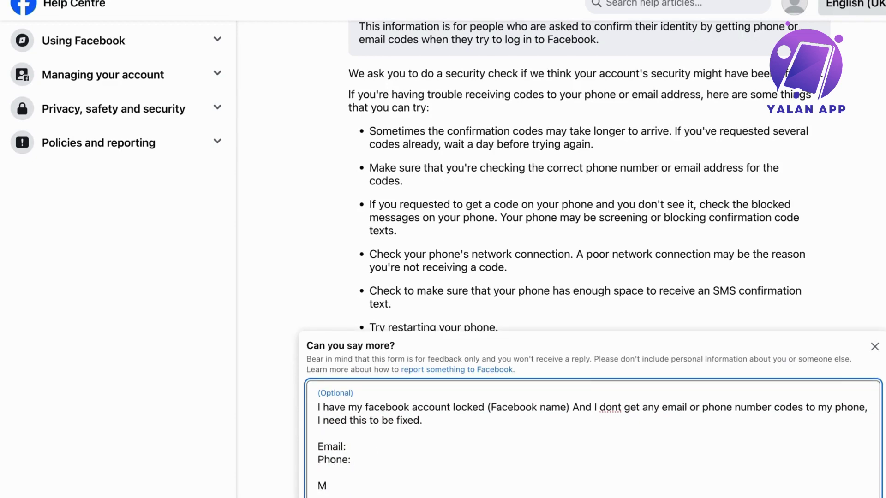
{"action": "type", "text": "new wm"}
{"action": "key", "text": "BackSpace"}
{"action": "key", "text": "BackSpace"}
{"action": "type", "text": "email:"}
Step: Select the whole feedback message to review it, then clear the selection
{"action": "left_click_drag", "start_coordinate": [306, 342], "coordinate": [316, 405]}
{"action": "left_click", "coordinate": [279, 389]}
{"action": "left_click", "coordinate": [391, 492]}
{"action": "left_click", "coordinate": [314, 402]}
{"action": "left_click_drag", "start_coordinate": [383, 485], "coordinate": [317, 407]}
{"action": "left_click", "coordinate": [320, 411]}
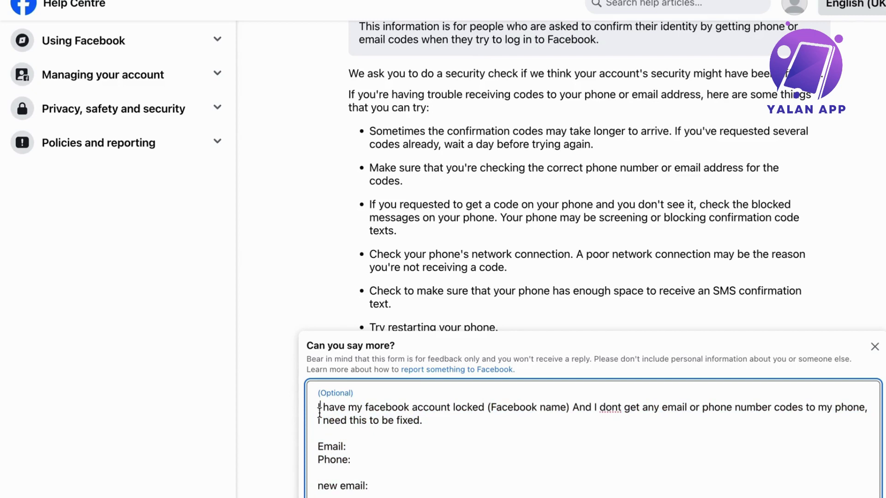